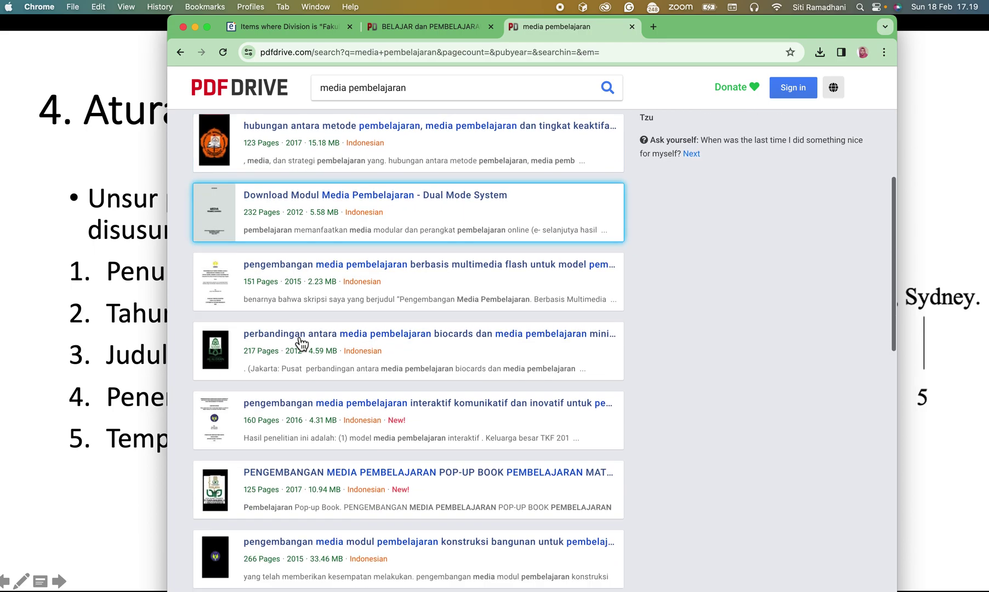
# Filter the "media pembelajaran" search results to books published after 2015.
pyautogui.scroll(7, 297, 336)
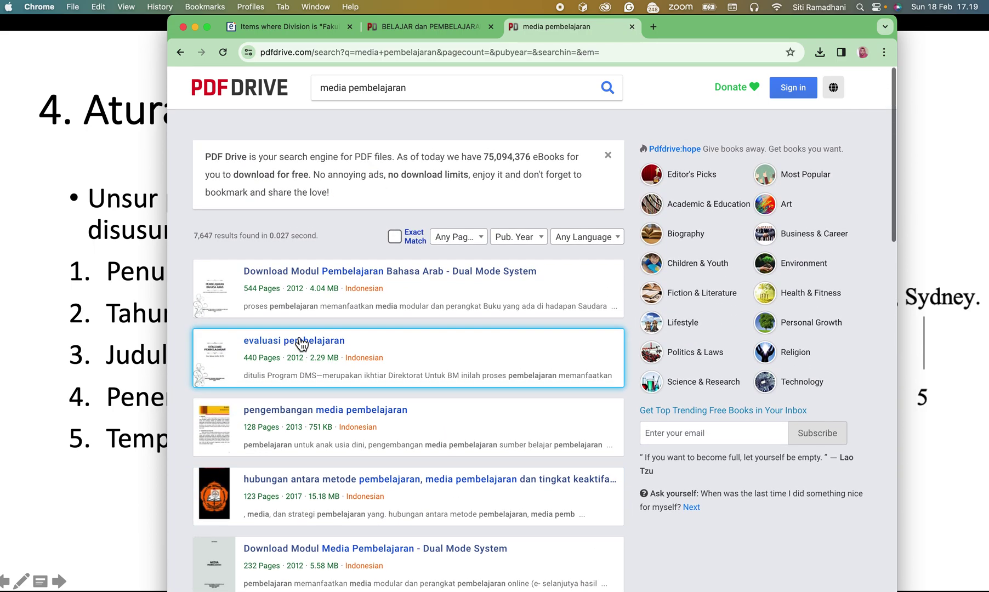
pyautogui.click(525, 229)
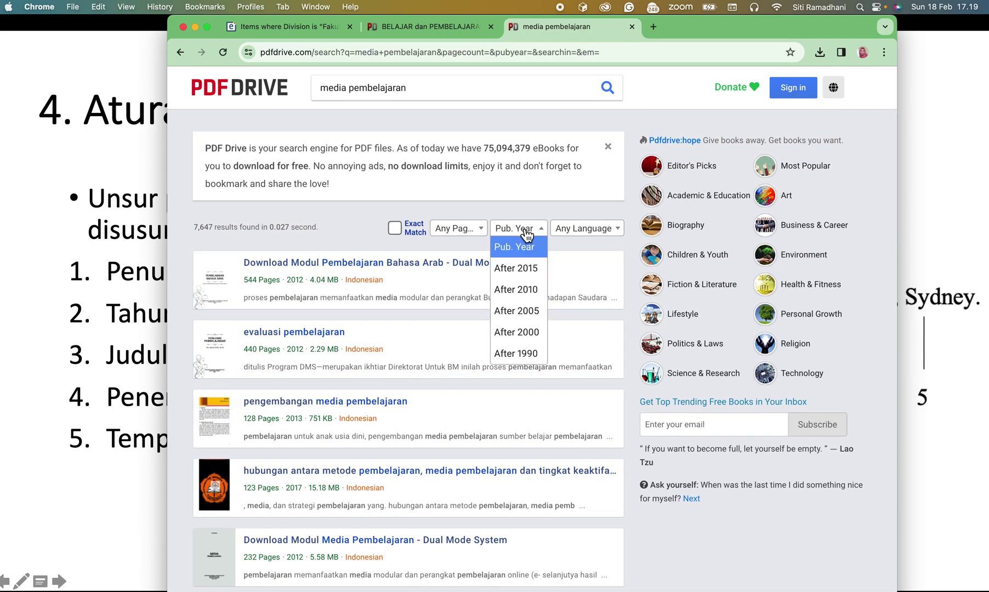
pyautogui.click(521, 270)
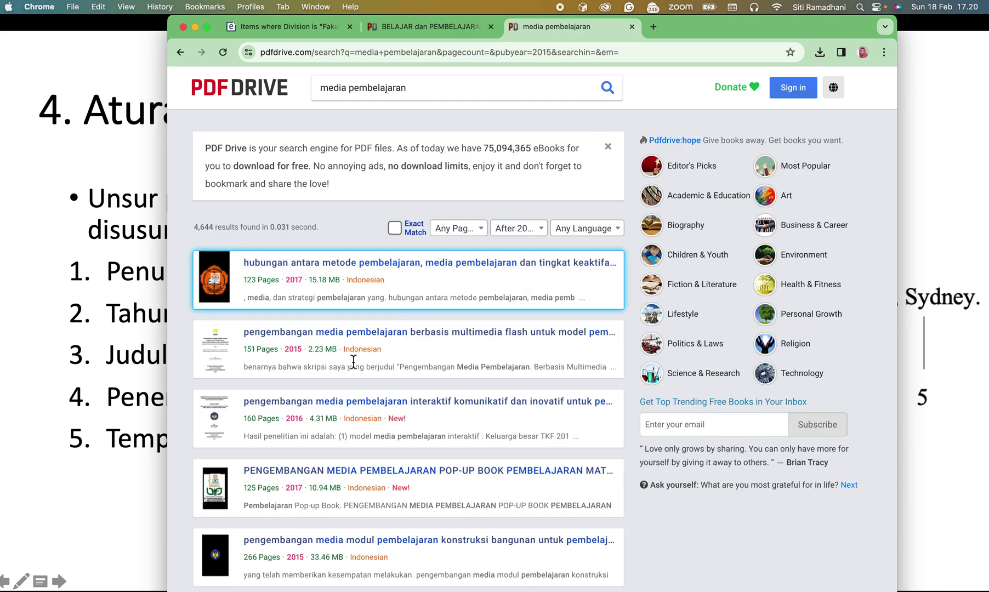
# Switch to Finder and select the ninth file, "9. BUKU - BELAJAR dan PEMBELAJARAN BERBASIS PEMBELAJARAN KOOPERATIF", in the REFERENSI PENELTIAN 1 folder.
pyautogui.press('super+Tab')
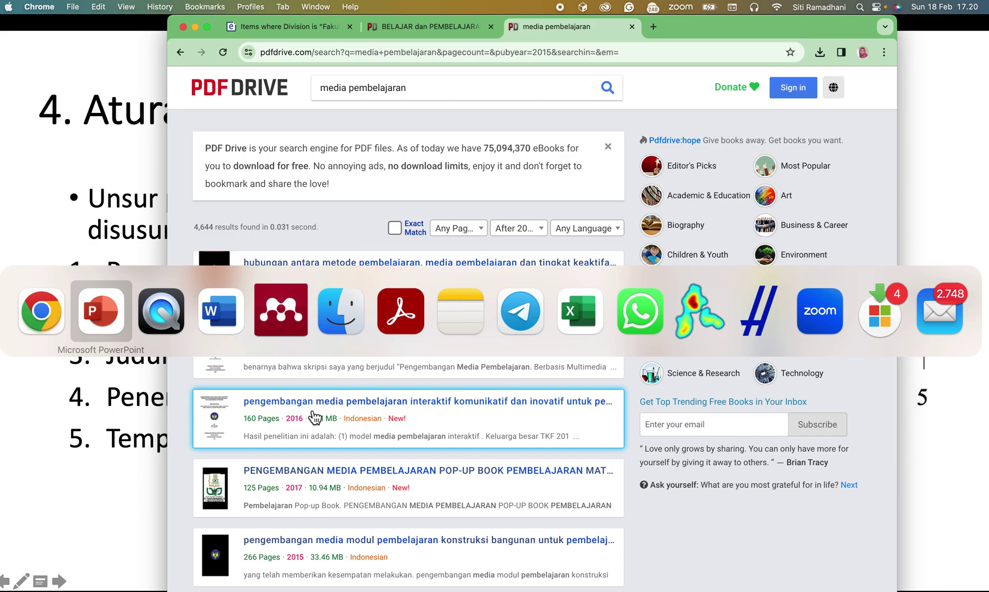
pyautogui.press('super+Tab')
pyautogui.press('super+Tab')
pyautogui.press('super+Tab')
pyautogui.press('super+Tab')
pyautogui.press('super+Tab')
pyautogui.press('super+Tab')
pyautogui.press('super+Tab')
pyautogui.press('super+Tab')
pyautogui.press('super+Tab')
pyautogui.press('super+Tab')
pyautogui.press('super+Tab')
pyautogui.press('super+Tab')
pyautogui.press('super+Tab')
pyautogui.press('super+Tab')
pyautogui.press('super+Tab')
pyautogui.press('super+Tab')
pyautogui.press('super+Tab')
pyautogui.press('super+Tab')
pyautogui.press('super+Tab')
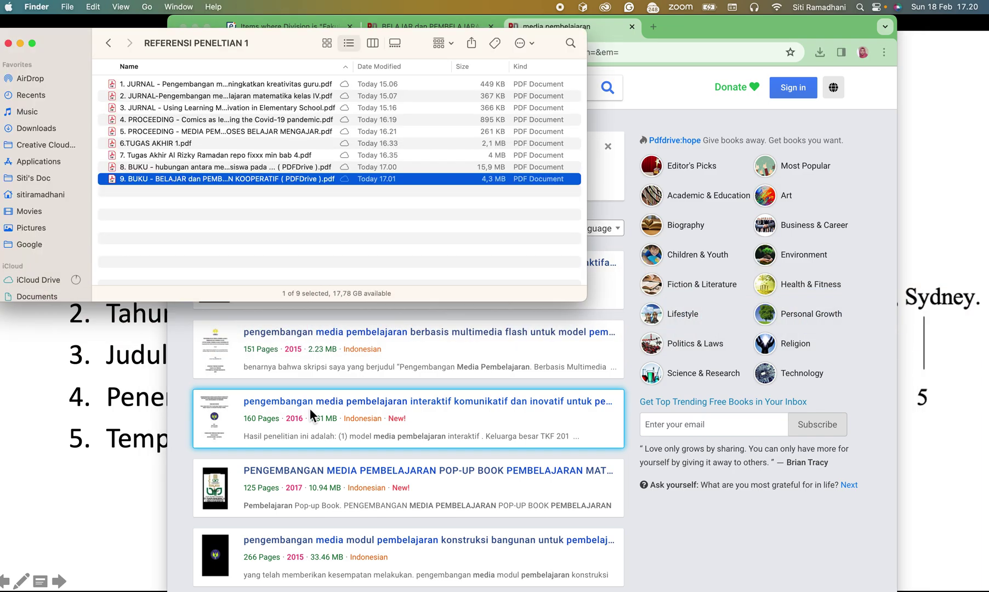
pyautogui.click(165, 169)
pyautogui.click(166, 179)
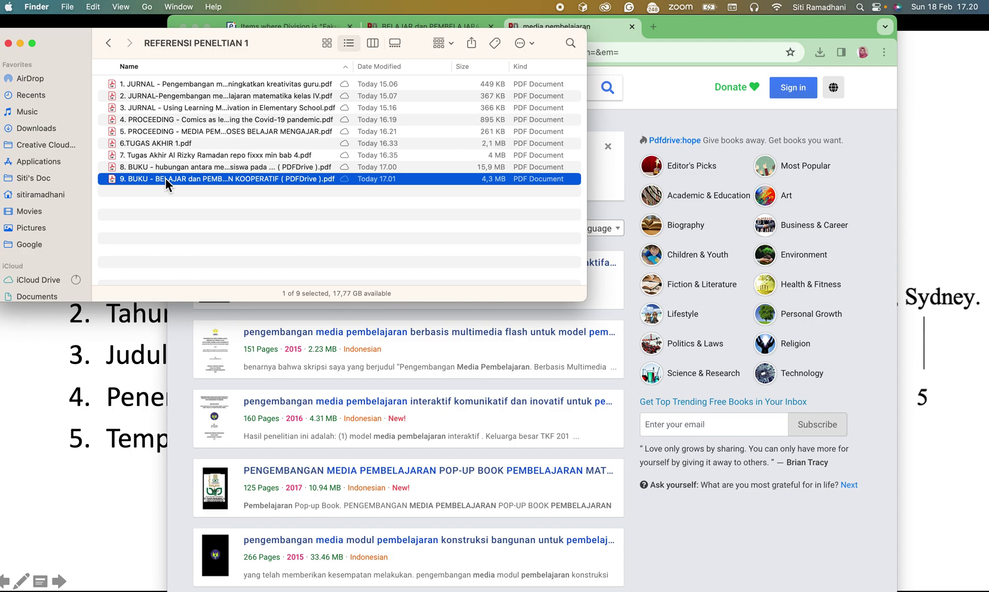
# Switch to Mendeley Desktop and arrange its window beside the Finder file list, with both Chrome windows minimized.
pyautogui.press('super+Tab')
pyautogui.press('super+Tab')
pyautogui.press('super+Tab')
pyautogui.press('super+Tab')
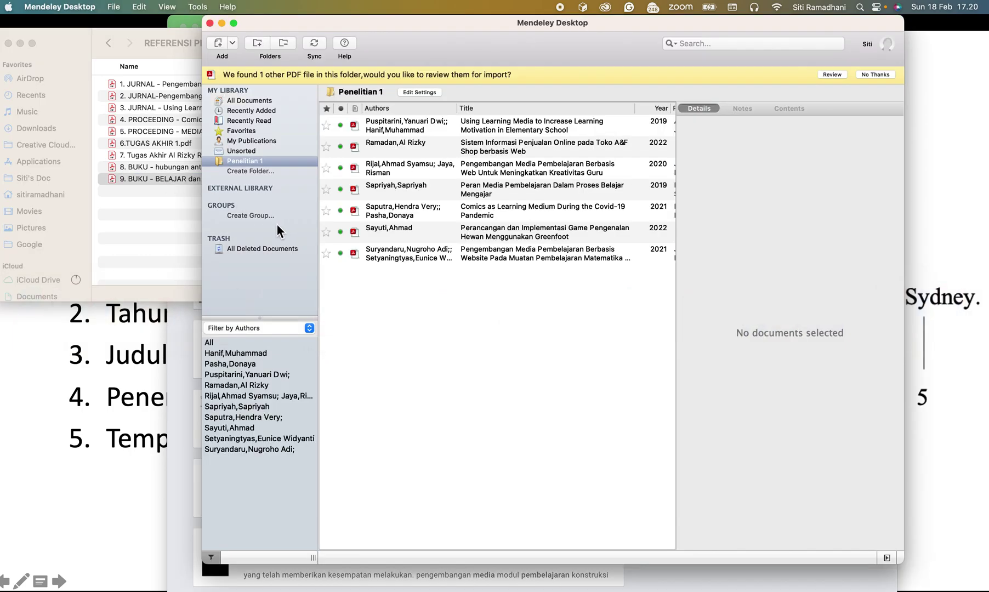
pyautogui.click(189, 379)
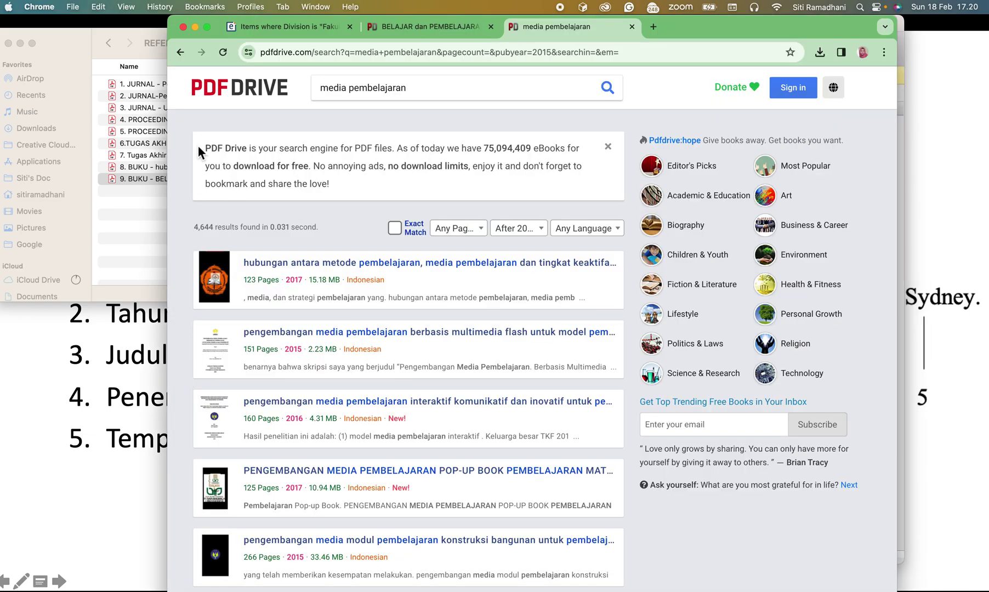
pyautogui.click(195, 26)
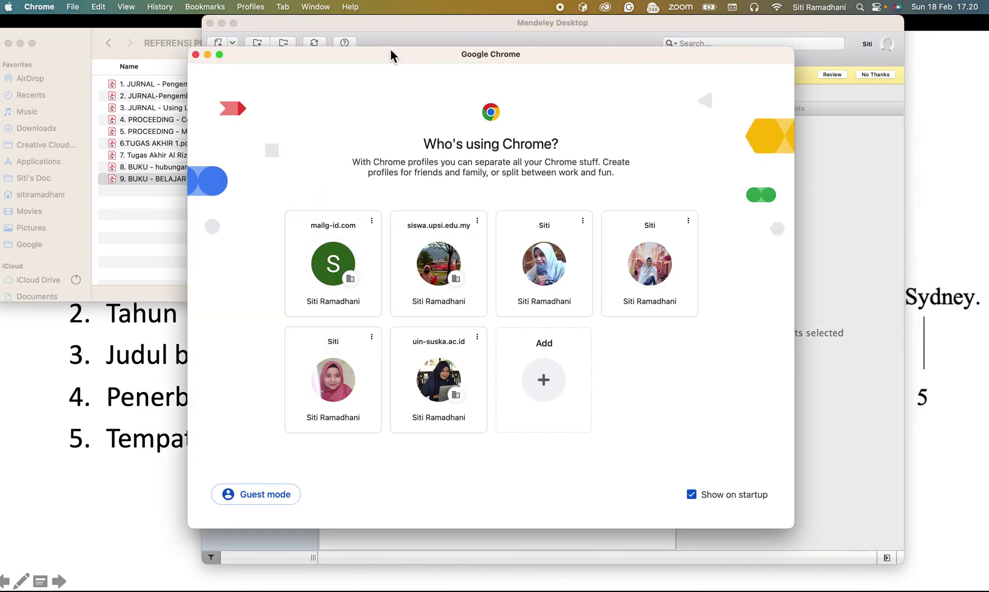
pyautogui.click(207, 55)
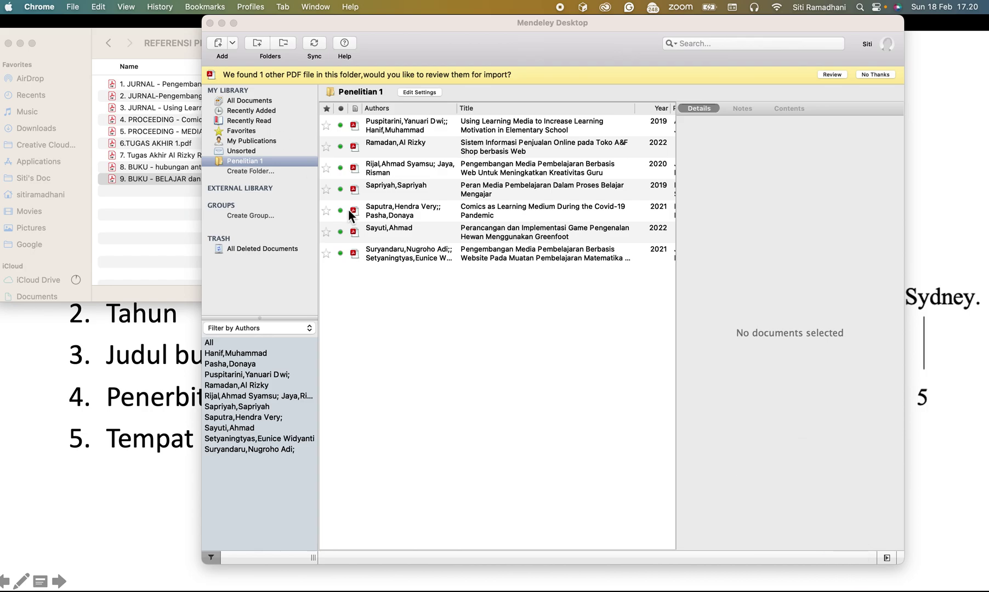
pyautogui.moveTo(447, 24); pyautogui.dragTo(544, 11)
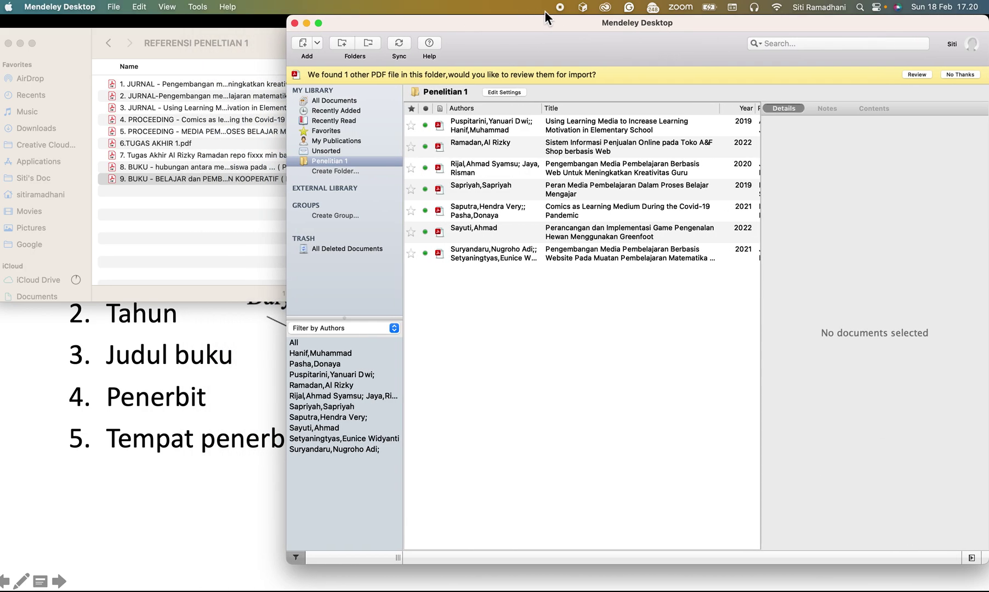
# Import the PDF "9. BUKU - BELAJAR dan PEMBELAJARAN BERBASIS PEMBELAJARAN KOOPERATIF" from Finder into Mendeley's Penelitian 1 folder.
pyautogui.click(145, 180)
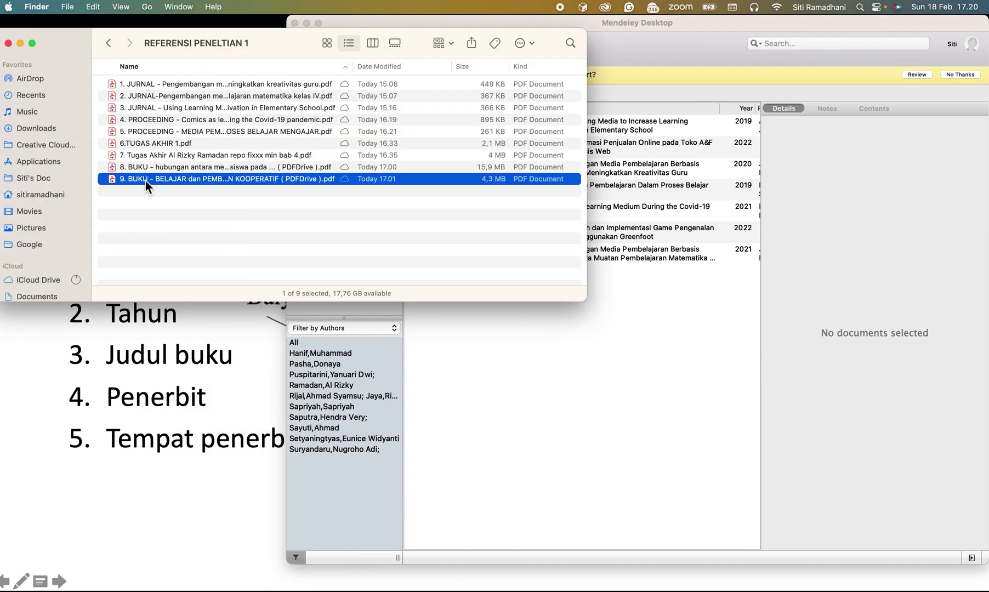
pyautogui.click(261, 181)
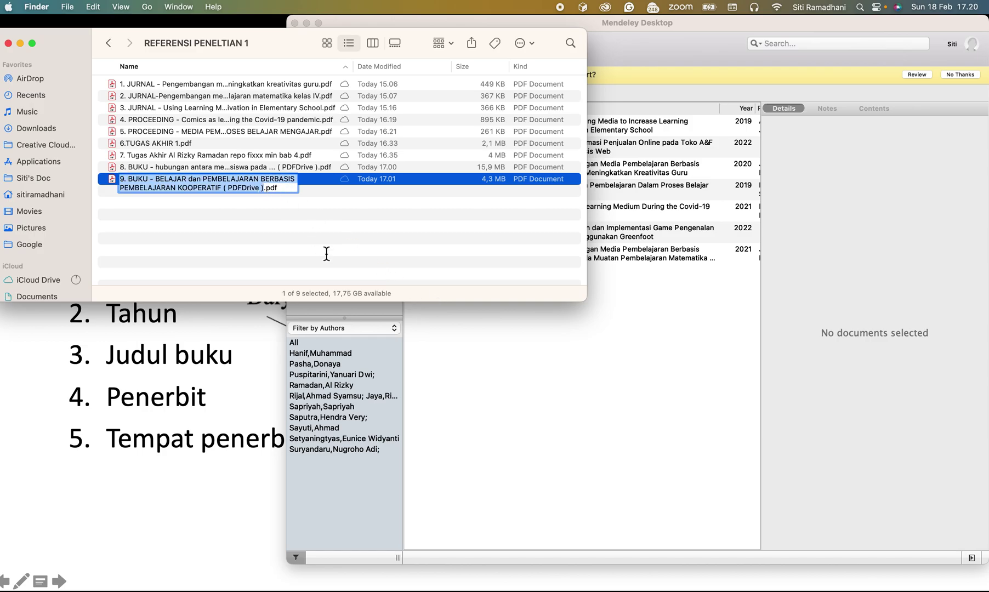
pyautogui.press('Return')
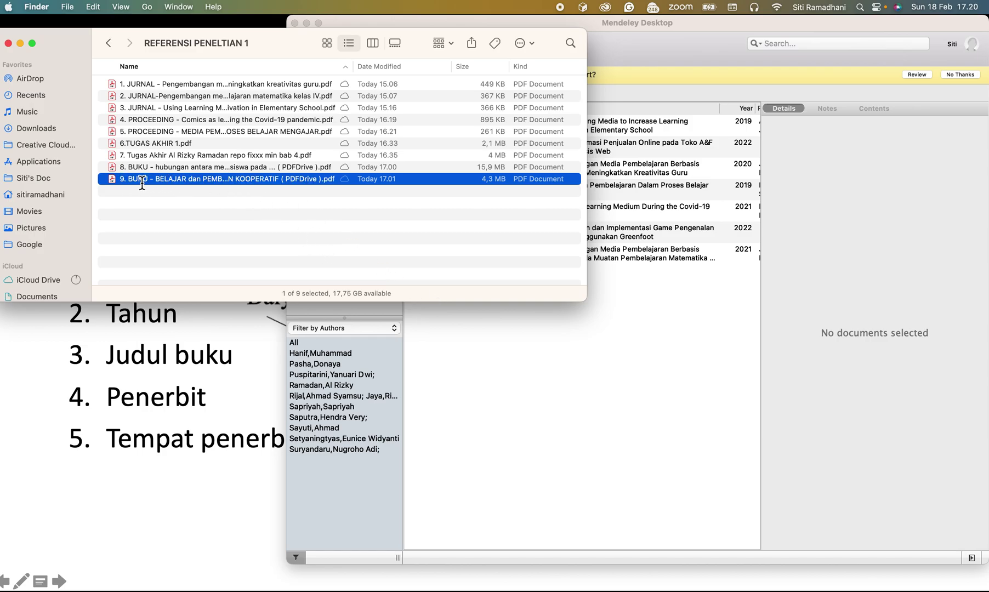
pyautogui.click(125, 131)
pyautogui.moveTo(131, 181); pyautogui.dragTo(476, 382)
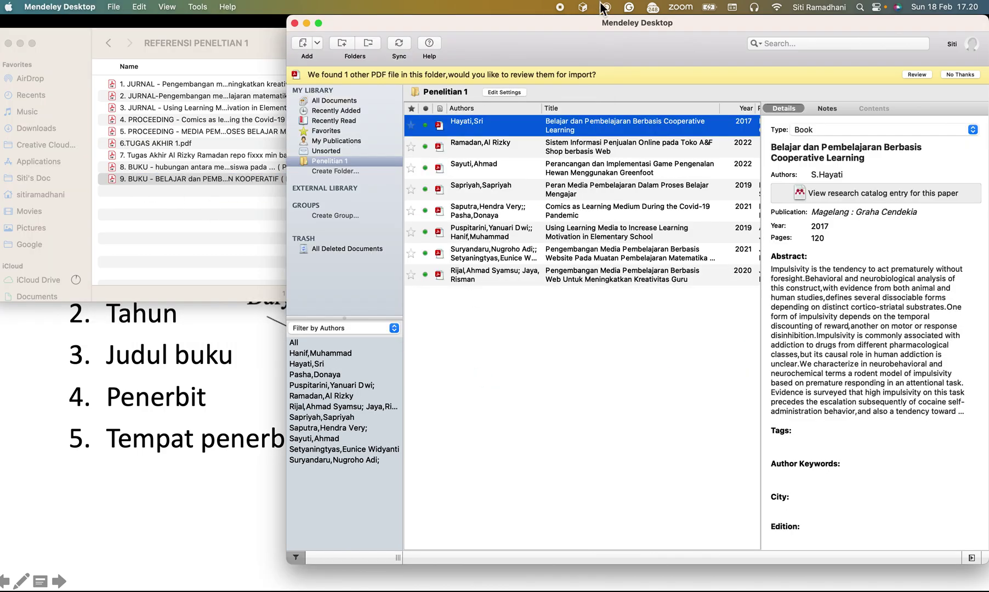
# Move the Mendeley window aside, consult the PowerPoint slide on book reference rules, and return to Mendeley.
pyautogui.moveTo(599, 27); pyautogui.dragTo(668, 16)
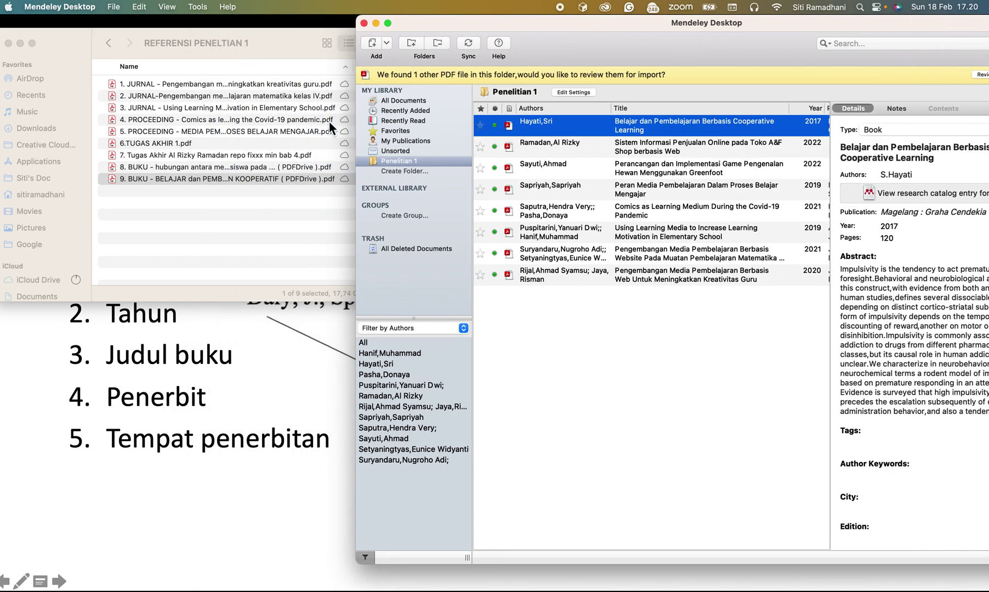
pyautogui.click(160, 518)
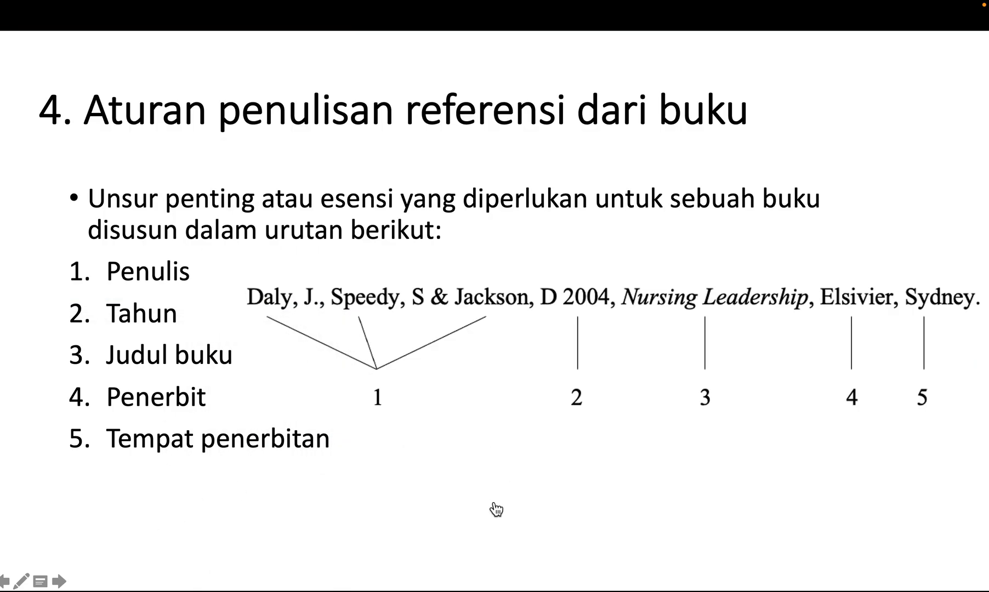
pyautogui.press('super+Tab')
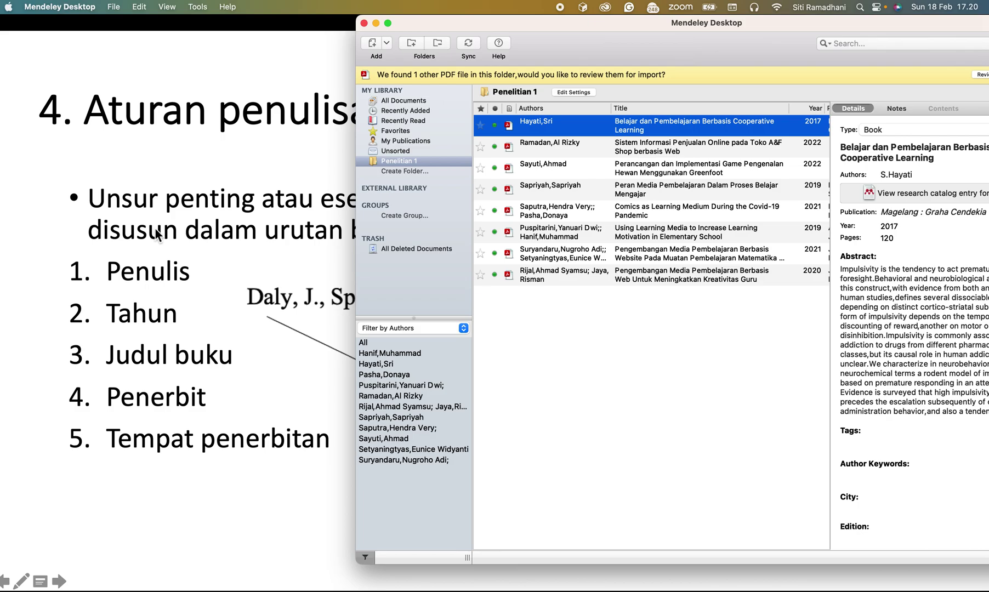
# Open the PDF of "Belajar dan Pembelajaran Berbasis Cooperative Learning" and position the window so the whole details section shows.
pyautogui.moveTo(605, 31); pyautogui.dragTo(578, 31)
pyautogui.doubleClick(541, 134)
pyautogui.scroll(5, 510, 268)
pyautogui.scroll(10, 510, 268)
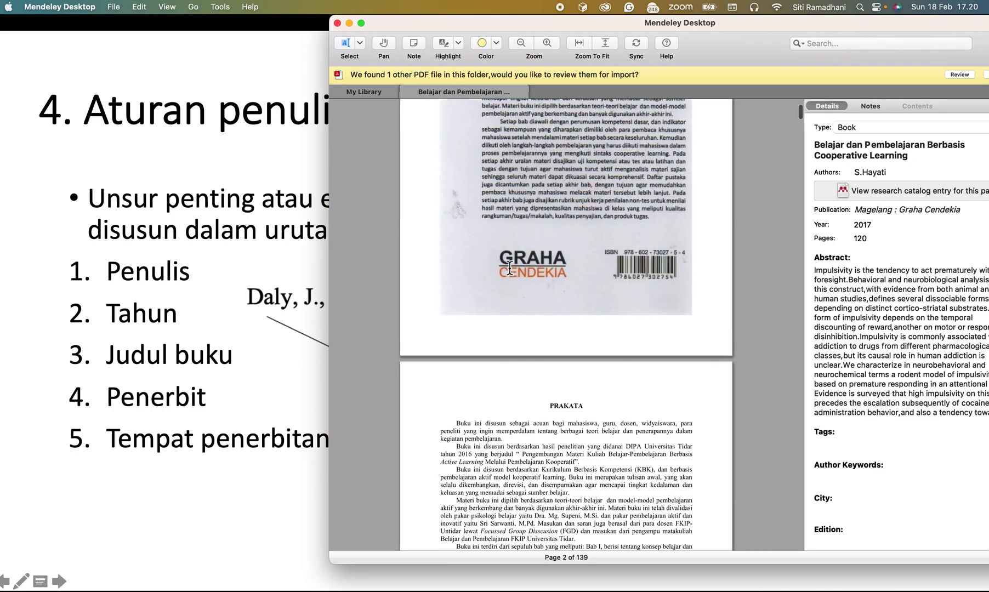
pyautogui.moveTo(830, 21); pyautogui.dragTo(775, 21)
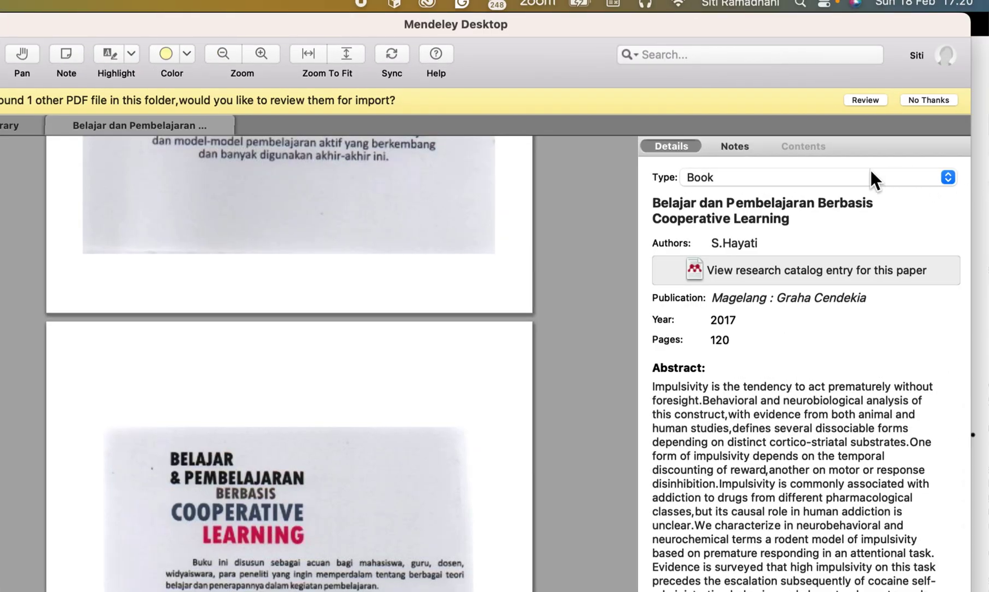
# Check the entry's document type, and compare its title and author name with the book's front cover.
pyautogui.click(822, 179)
pyautogui.click(716, 181)
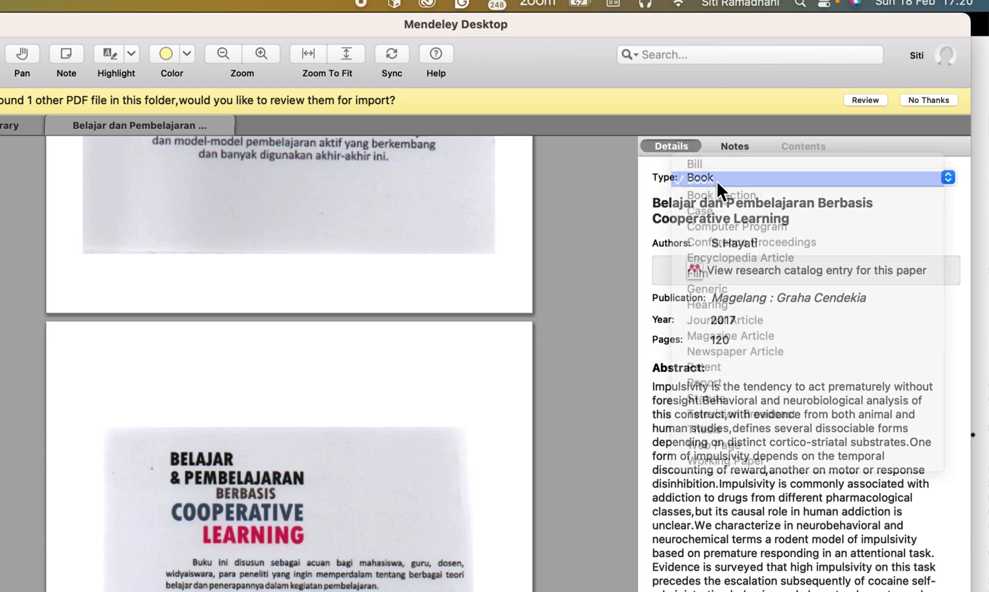
pyautogui.scroll(-2, 477, 262)
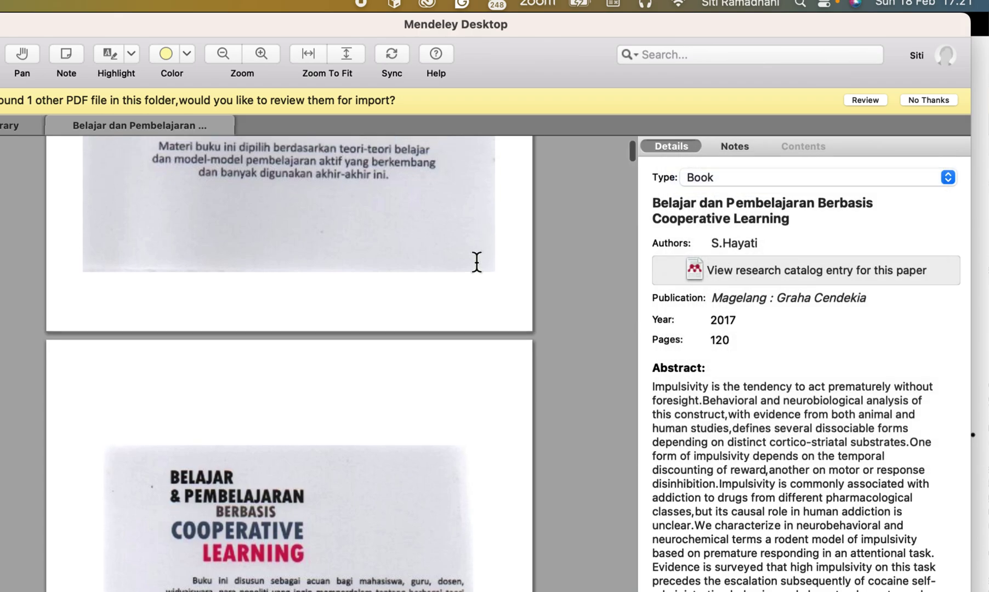
pyautogui.scroll(10, 405, 324)
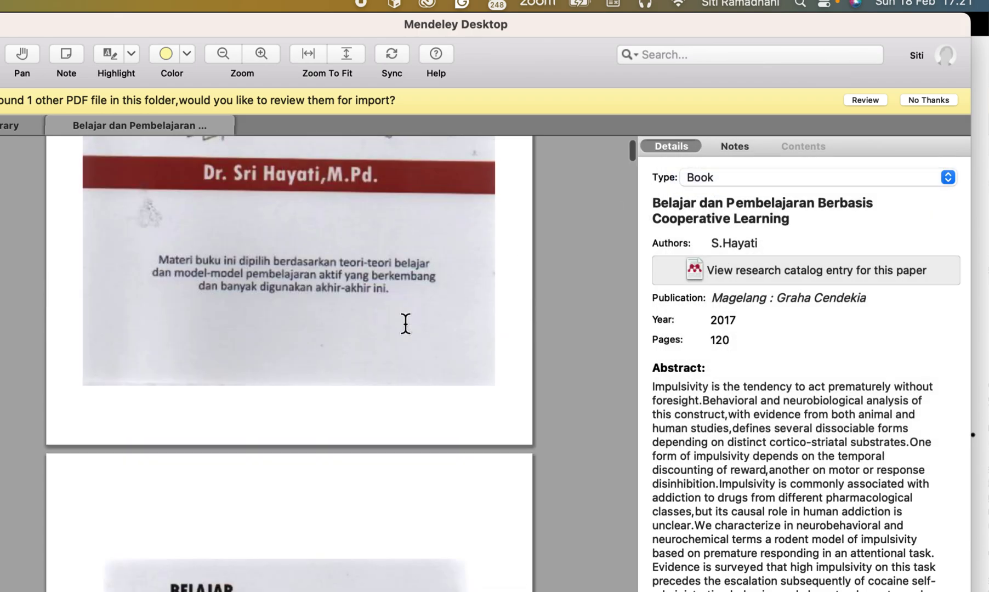
pyautogui.scroll(3, 406, 323)
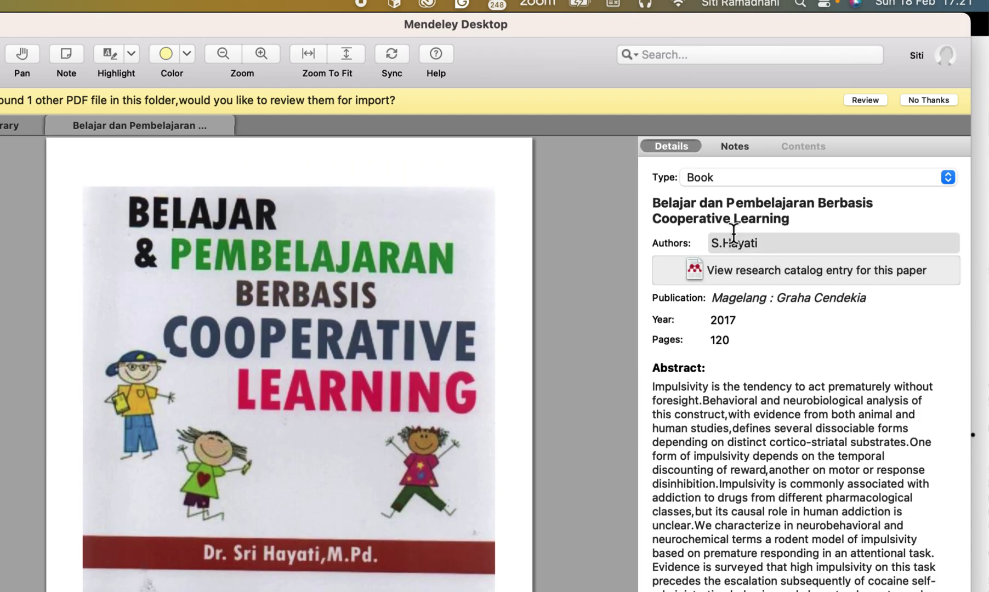
pyautogui.click(781, 235)
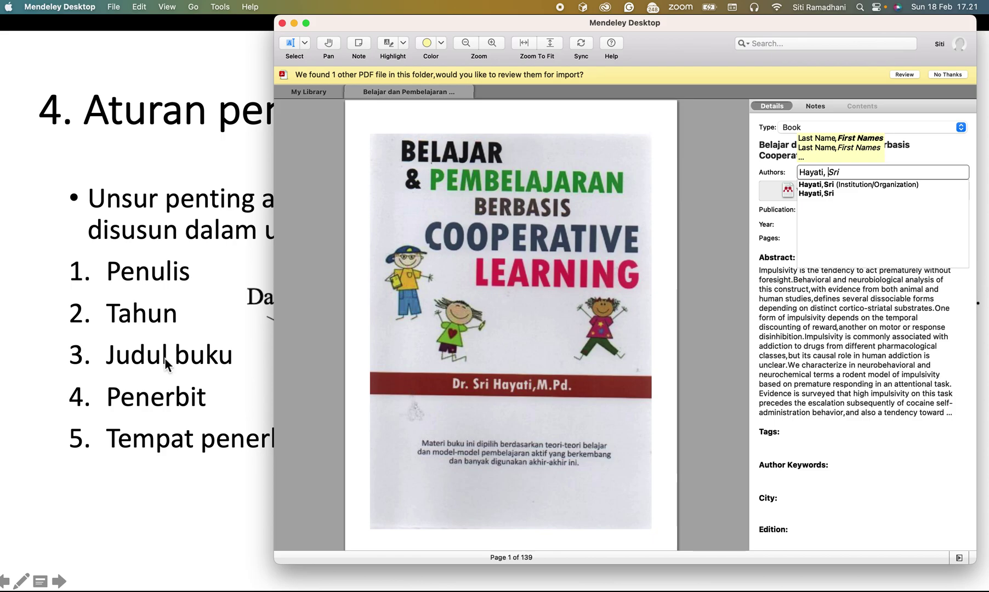
pyautogui.click(770, 219)
# Check the publication year against the date in the book's preface and clear the entry's Pages value.
pyautogui.click(835, 228)
pyautogui.scroll(-15, 592, 371)
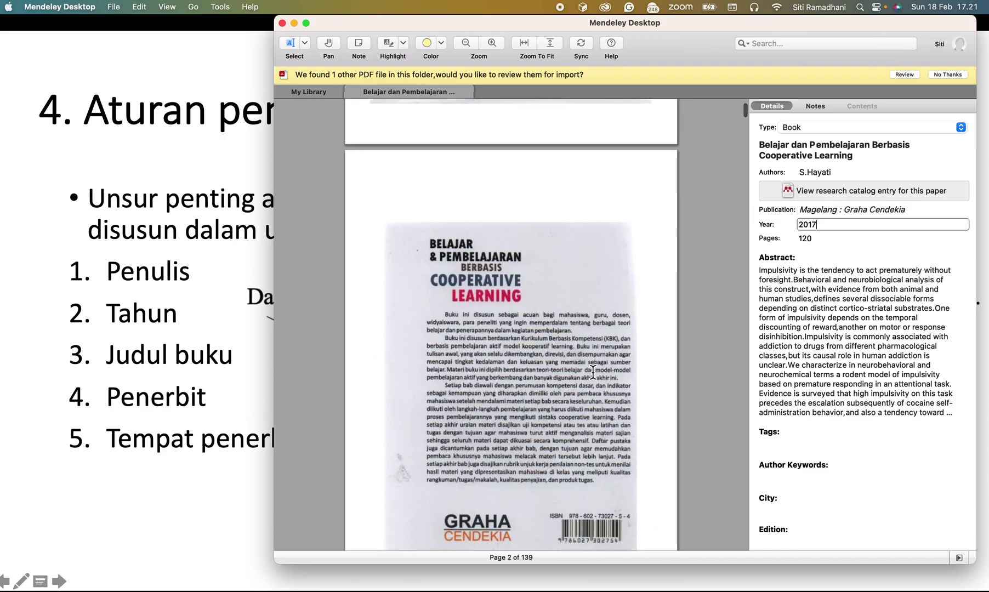
pyautogui.scroll(-3, 593, 371)
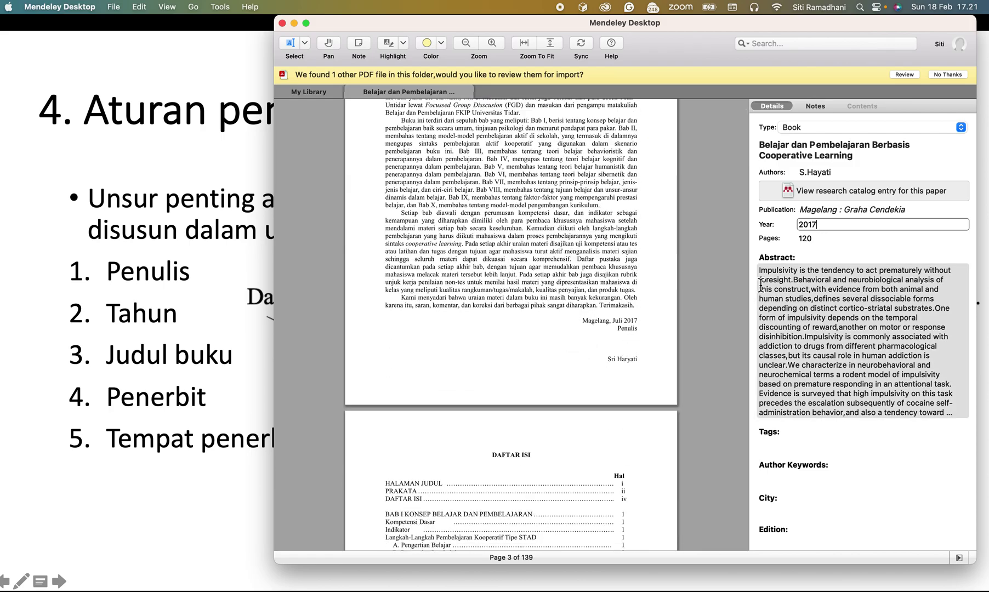
pyautogui.click(820, 239)
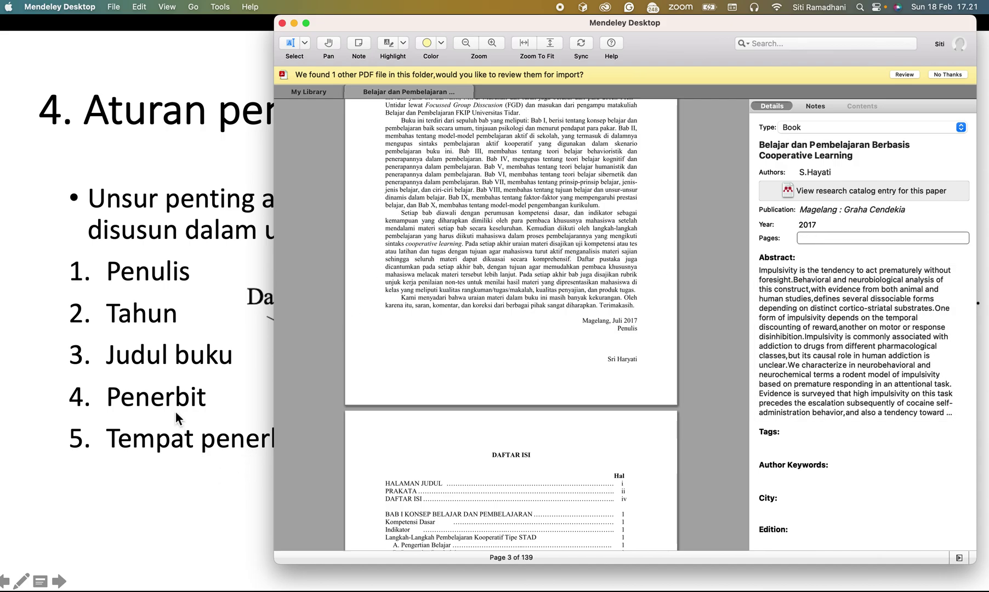
# Compare the Publication entry with the place in the preface and the publisher on the back cover, and close the PDF.
pyautogui.click(860, 210)
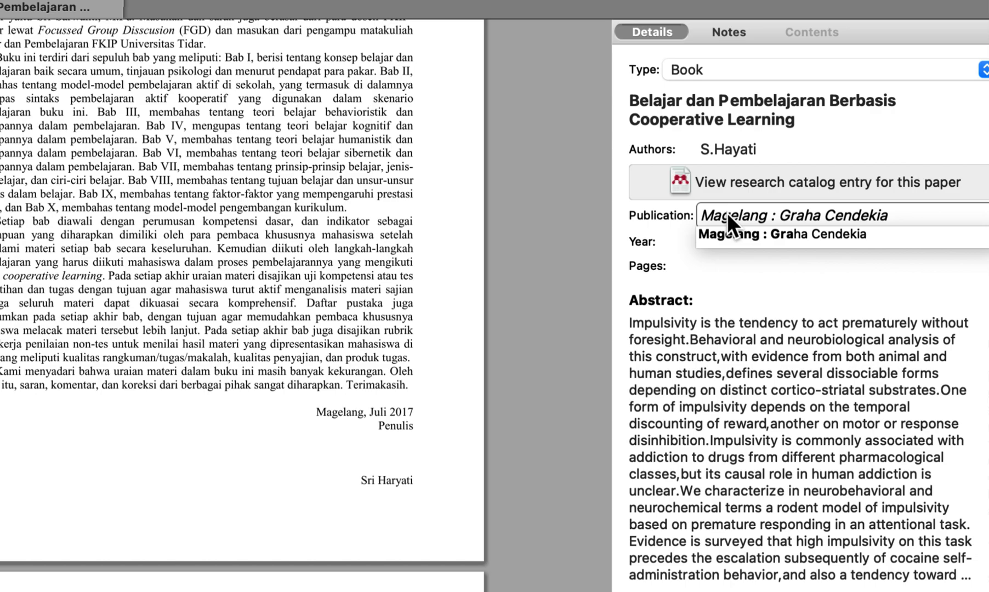
pyautogui.press('Return')
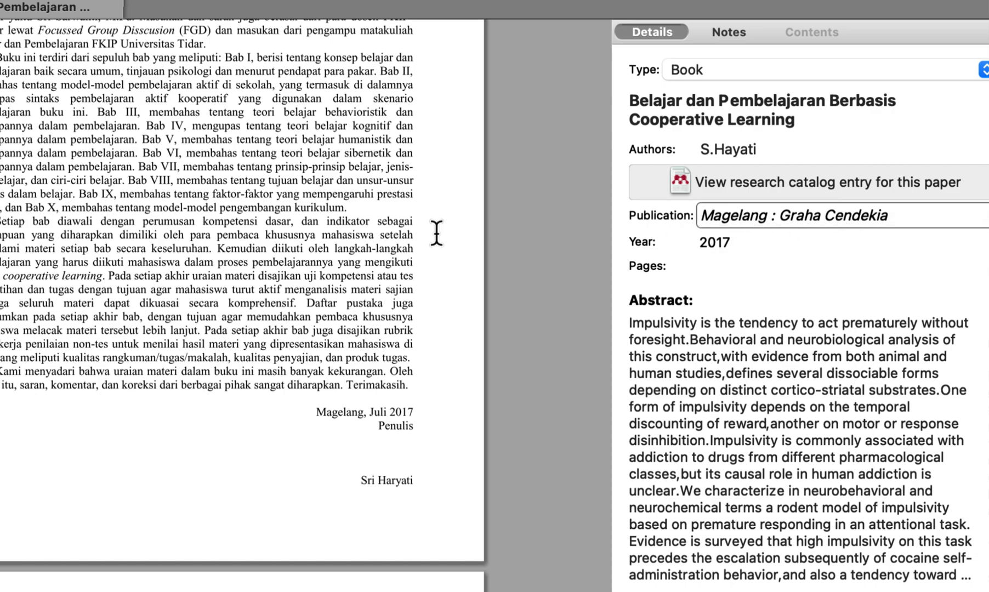
pyautogui.scroll(-3, 346, 224)
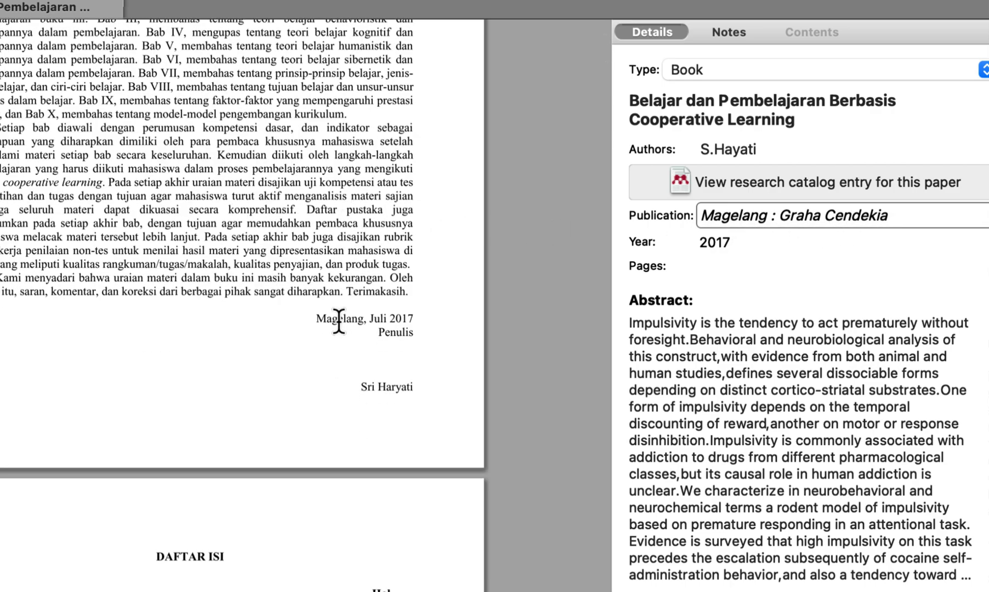
pyautogui.scroll(10, 288, 274)
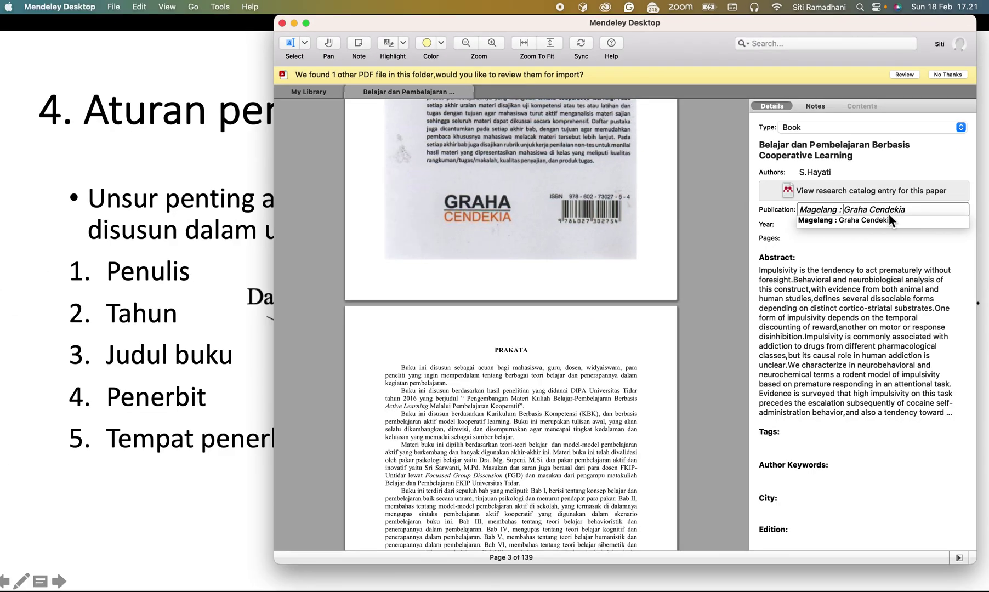
pyautogui.click(808, 243)
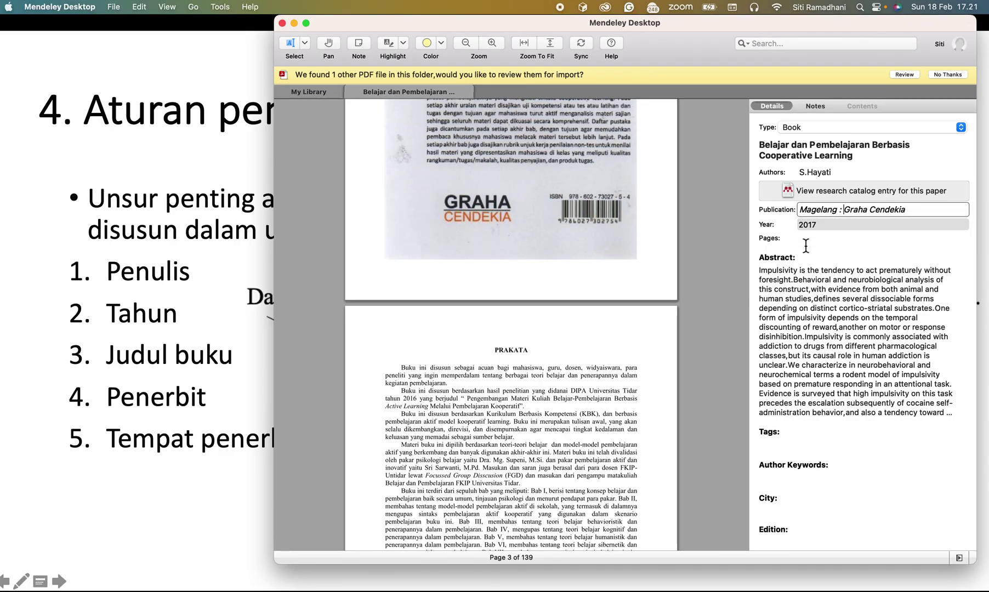
pyautogui.click(692, 218)
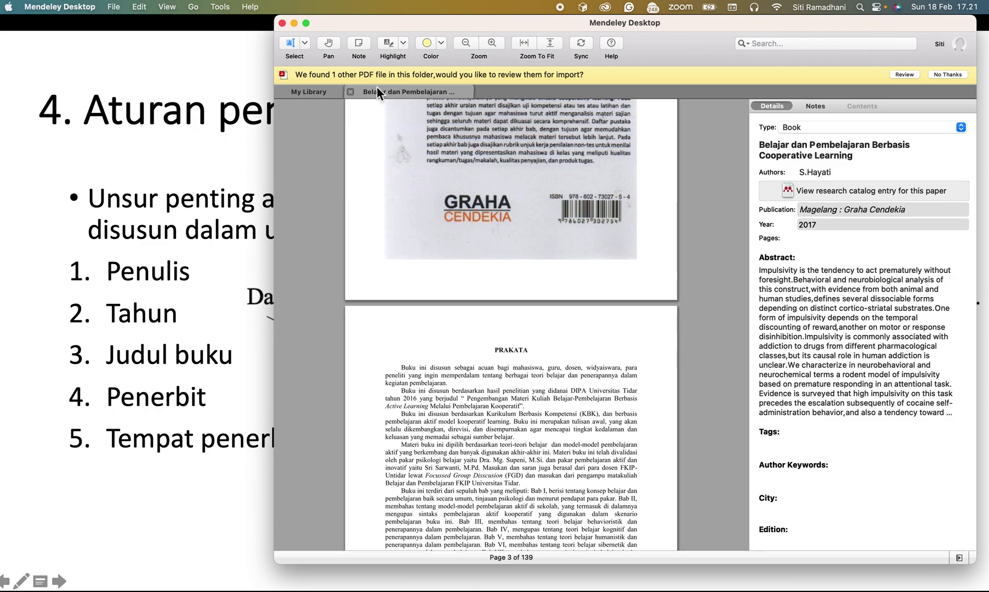
pyautogui.click(350, 92)
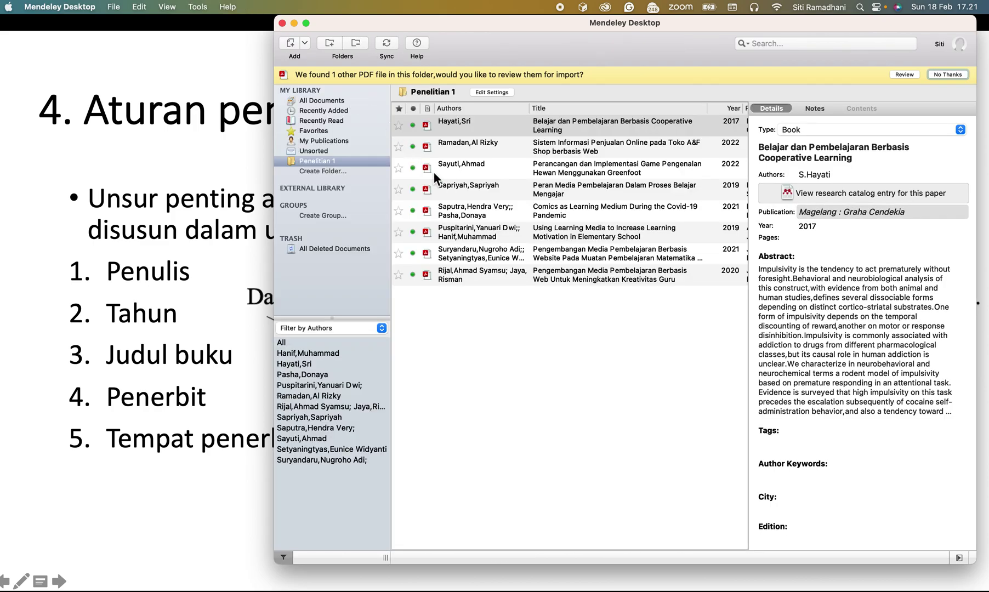
# Switch to the Word document and cite "Belajar dan Pembelajaran Berbasis Cooperative Learning" from Mendeley after "kinerja protokol" under CONTOH REFERENSI BUKU, preceded by a space.
pyautogui.click(595, 445)
pyautogui.press('super+Tab')
pyautogui.press('super+Tab')
pyautogui.press('super+Tab')
pyautogui.press('super+Tab')
pyautogui.press('super+Tab')
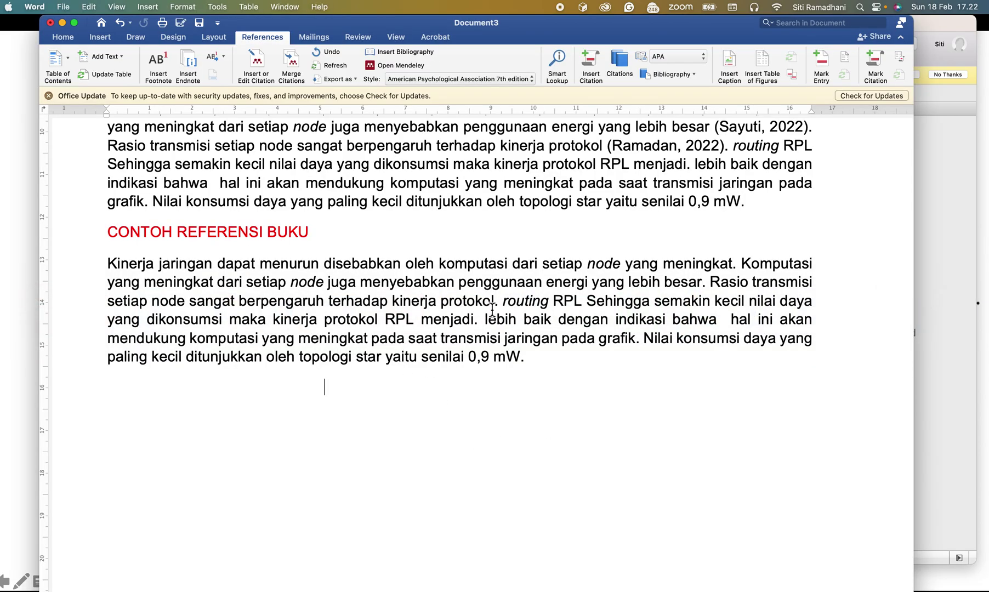
pyautogui.click(257, 70)
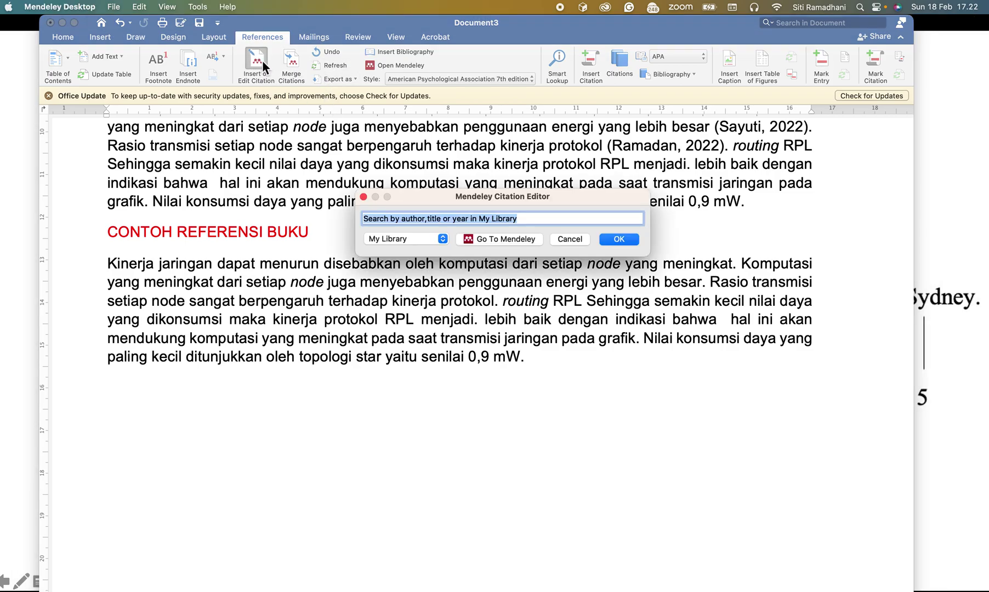
pyautogui.click(488, 239)
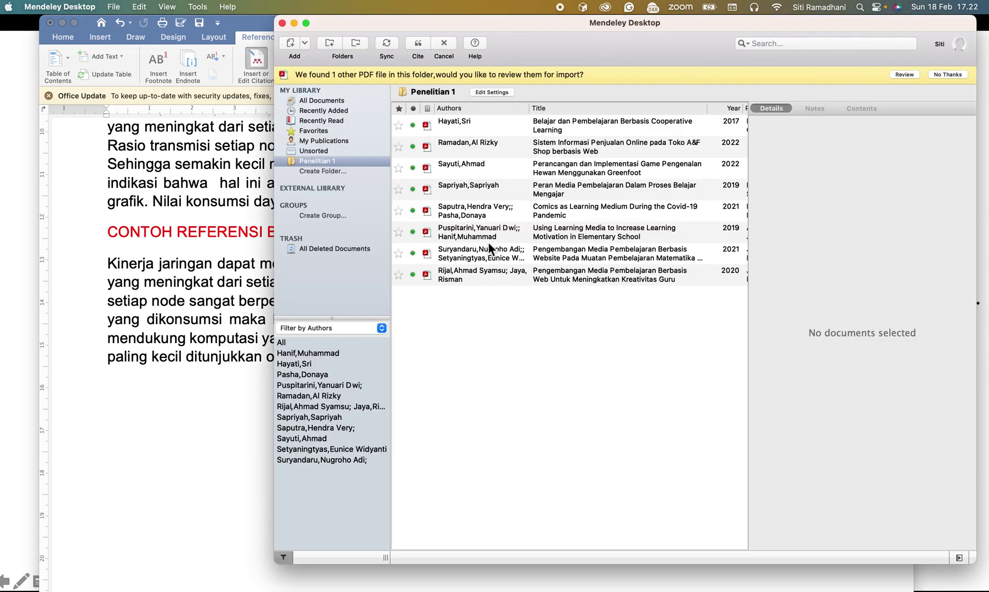
pyautogui.click(474, 132)
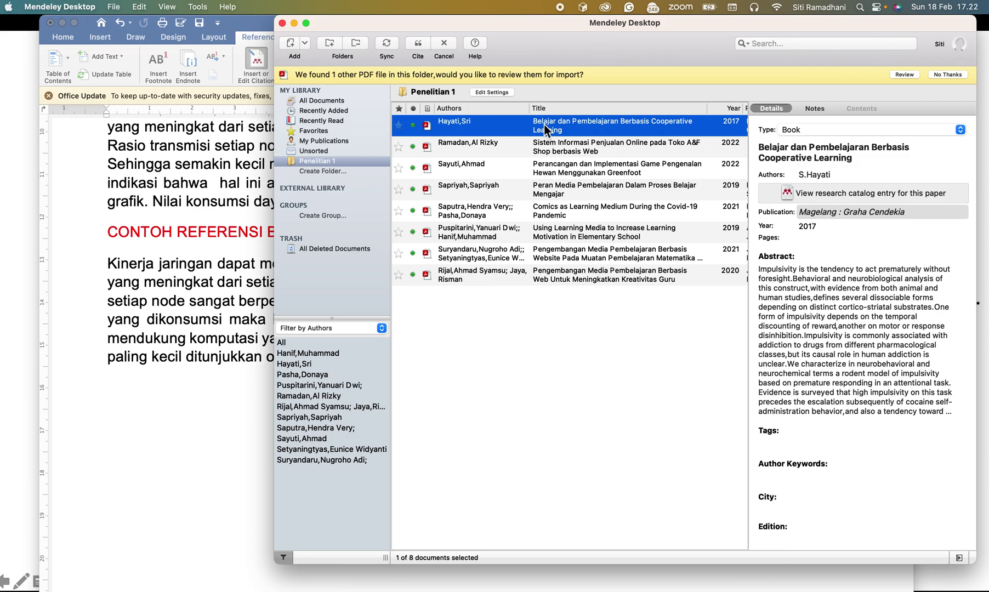
pyautogui.click(419, 41)
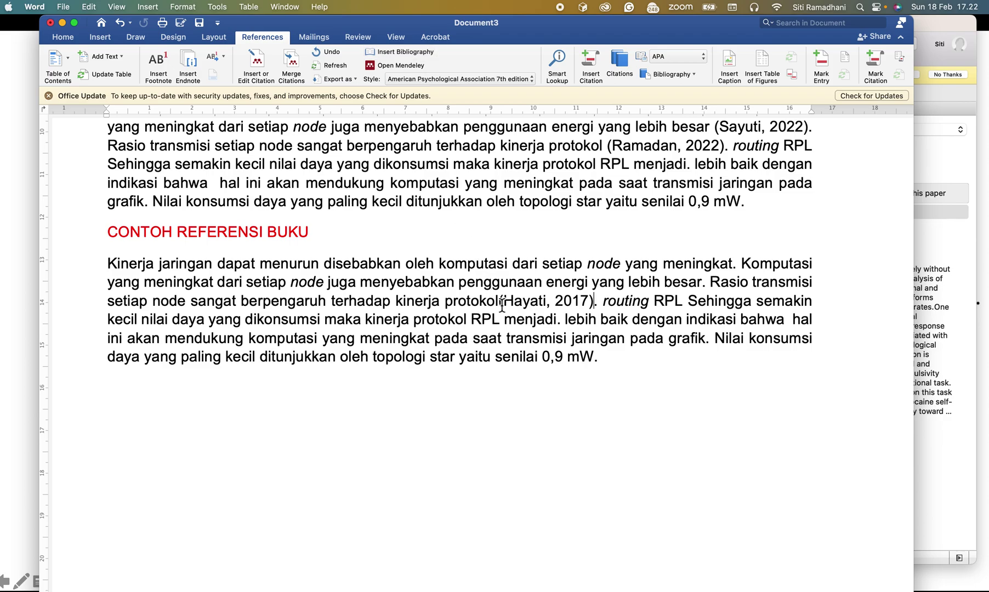
pyautogui.click(581, 305)
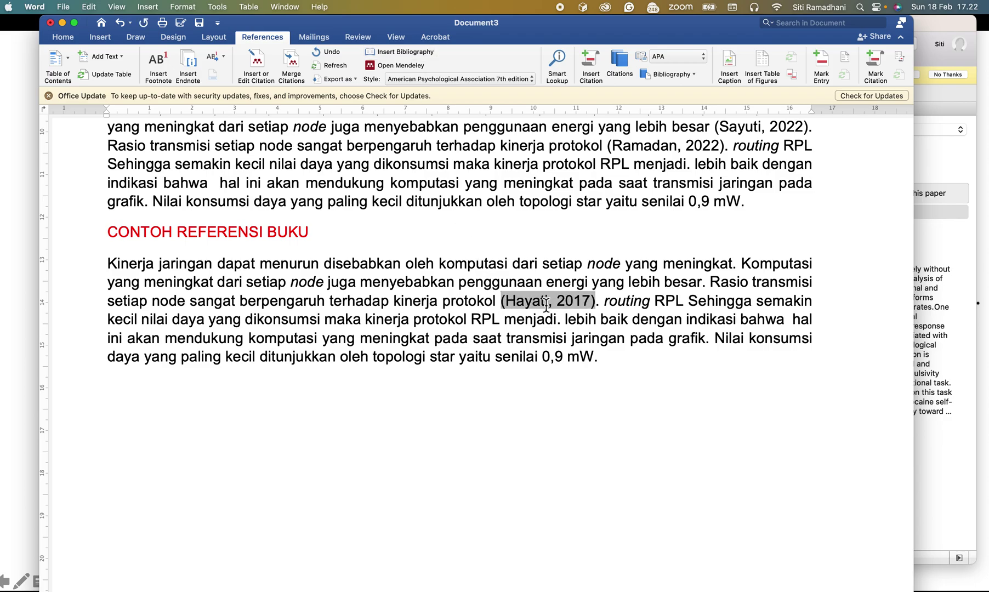
# Check the cited book's entry in the DAFTAR PUSTAKA bibliography for its author, year, title, and publication details.
pyautogui.scroll(3, 572, 317)
pyautogui.scroll(-3, 572, 317)
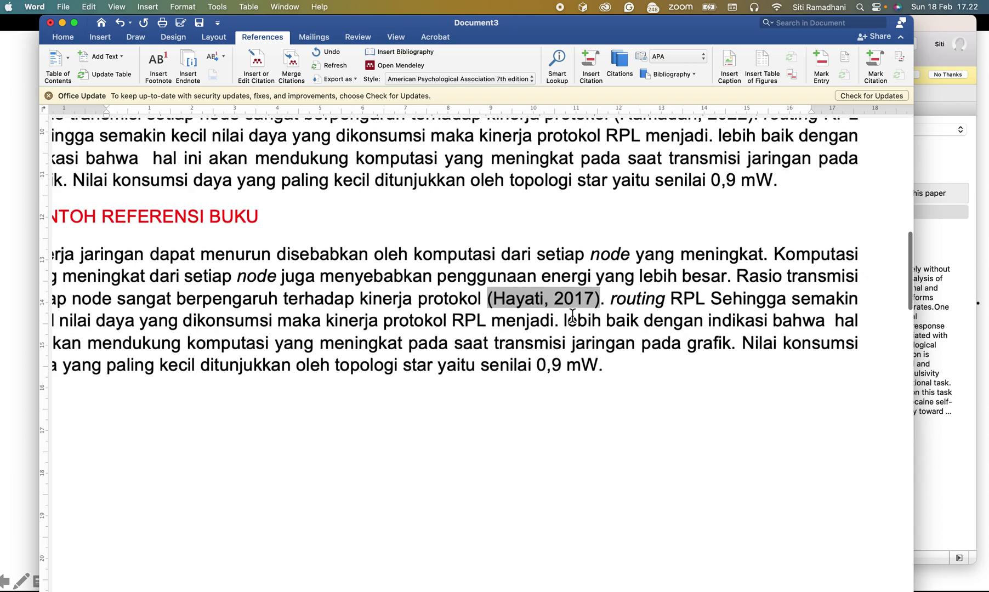
pyautogui.scroll(-15, 571, 316)
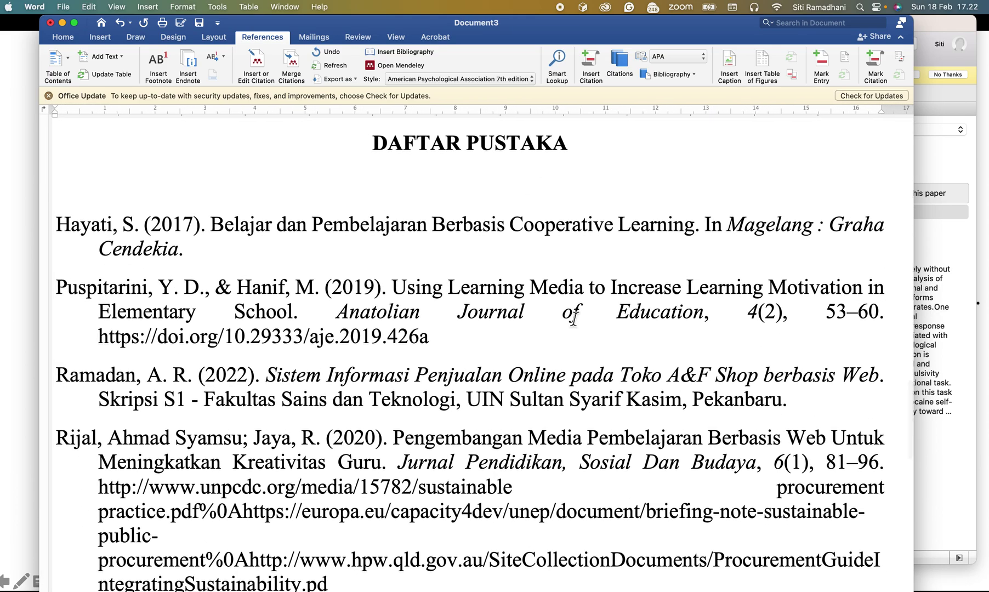
pyautogui.click(285, 244)
pyautogui.scroll(-3, 285, 243)
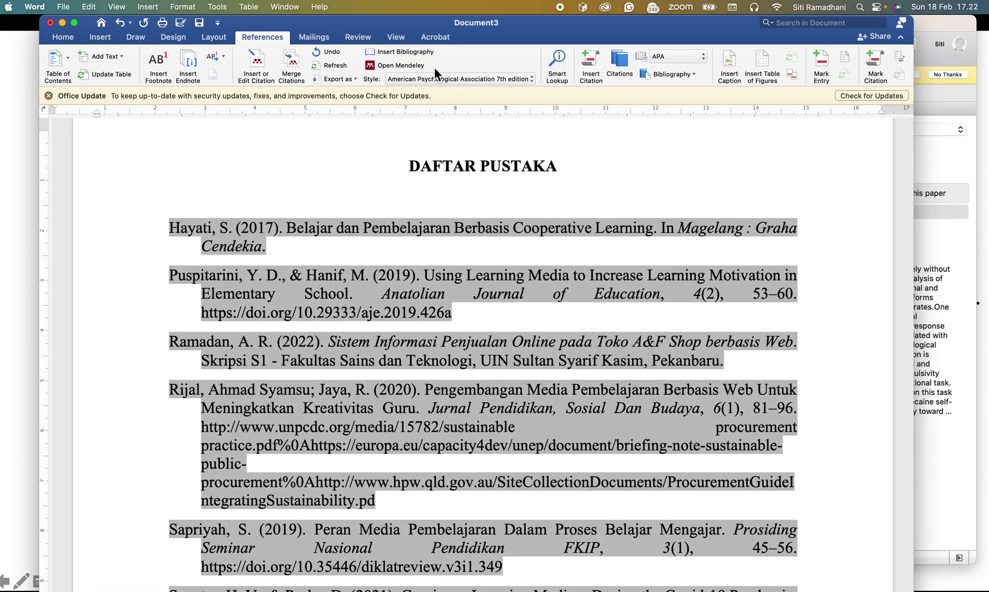
# Compare the book entry's place and publisher portion in the bibliography with the element order on the reference rules slide.
pyautogui.moveTo(526, 24); pyautogui.dragTo(704, 17)
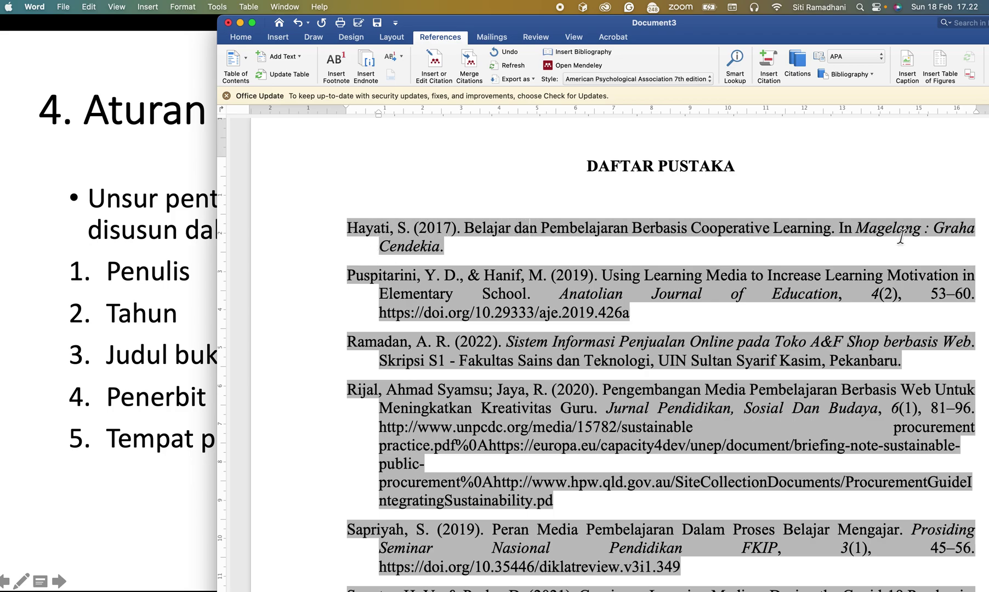
pyautogui.moveTo(838, 227); pyautogui.dragTo(974, 241)
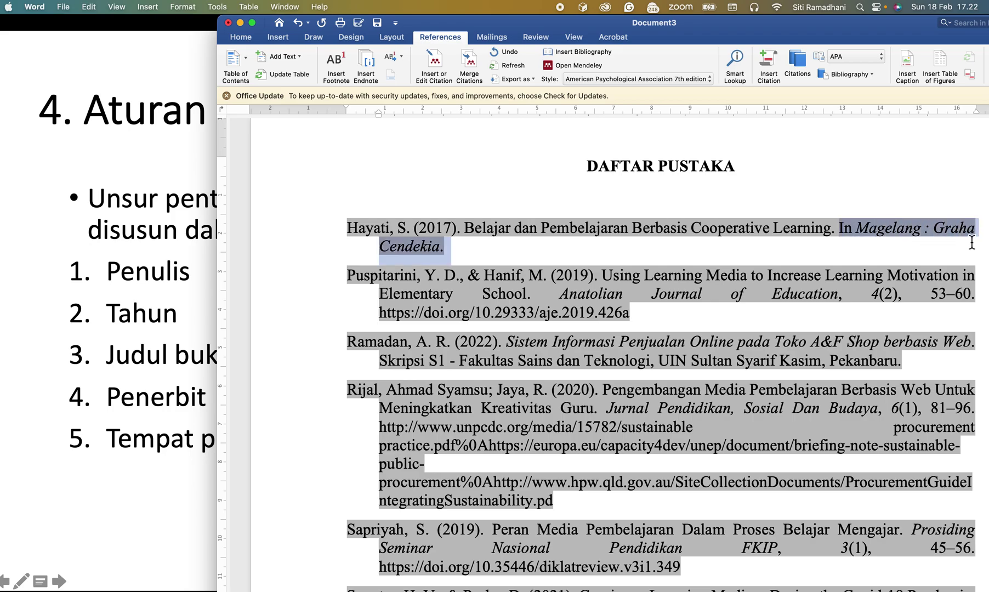
pyautogui.moveTo(853, 254); pyautogui.dragTo(449, 254)
pyautogui.moveTo(763, 30); pyautogui.dragTo(555, 29)
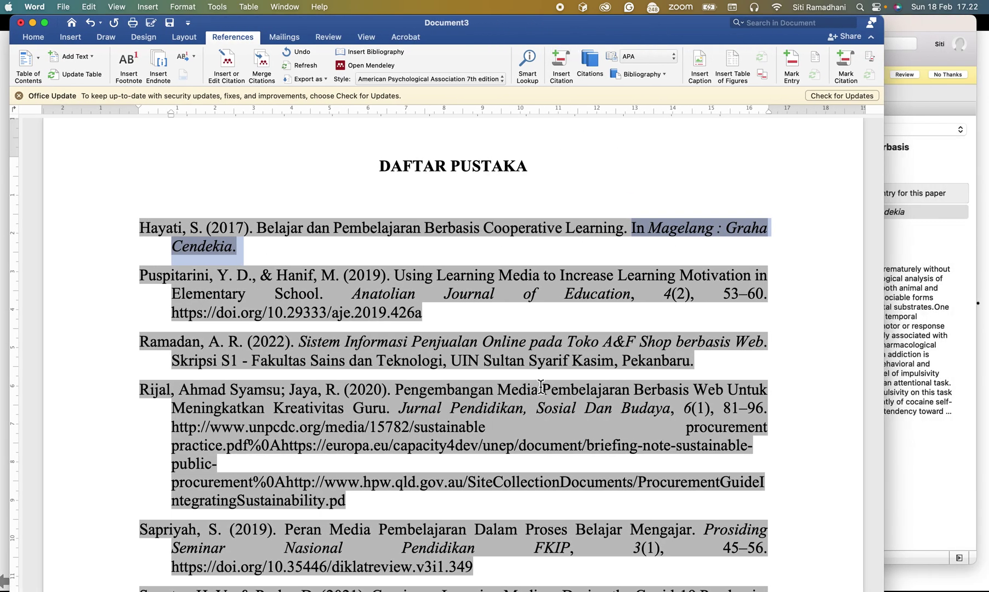
pyautogui.click(538, 387)
# Review the citation in the CONTOH REFERENSI BUKU paragraph, switch to the slide show, and advance to the slide after the book rules.
pyautogui.scroll(15, 482, 240)
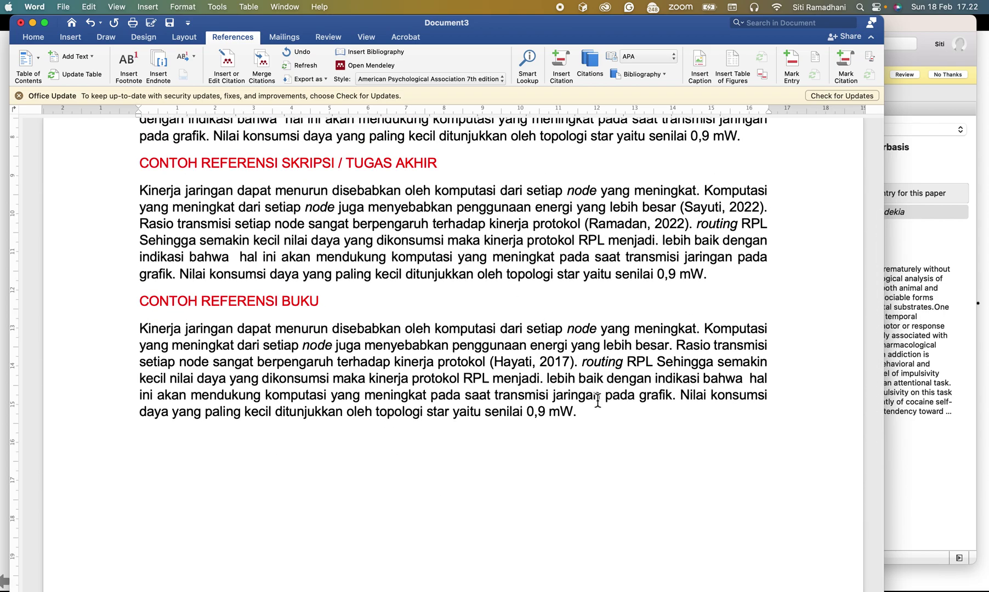
pyautogui.press('super+Tab')
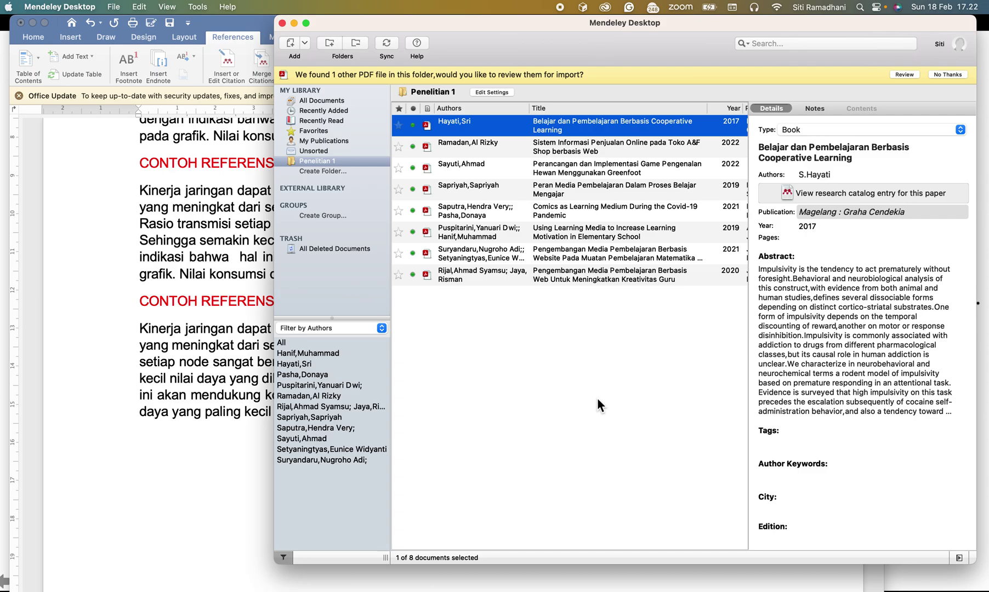
pyautogui.press('super+Tab')
pyautogui.press('super+Tab')
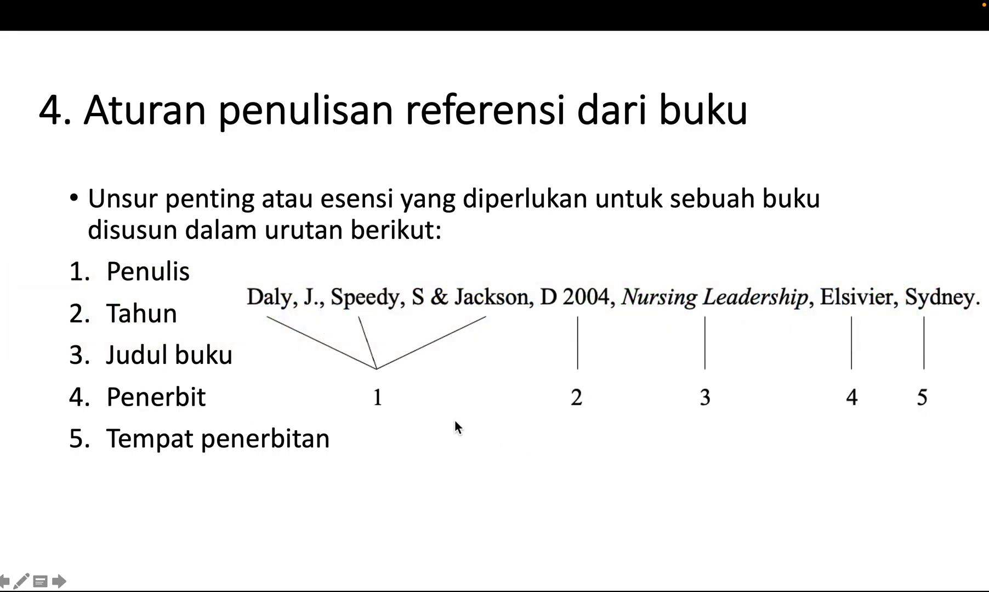
pyautogui.press('Right')
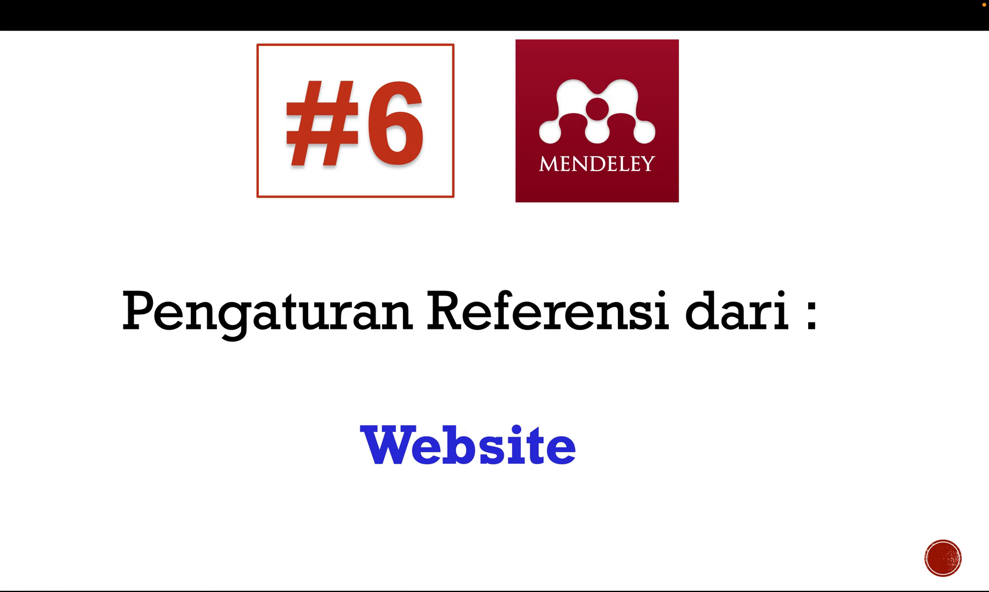